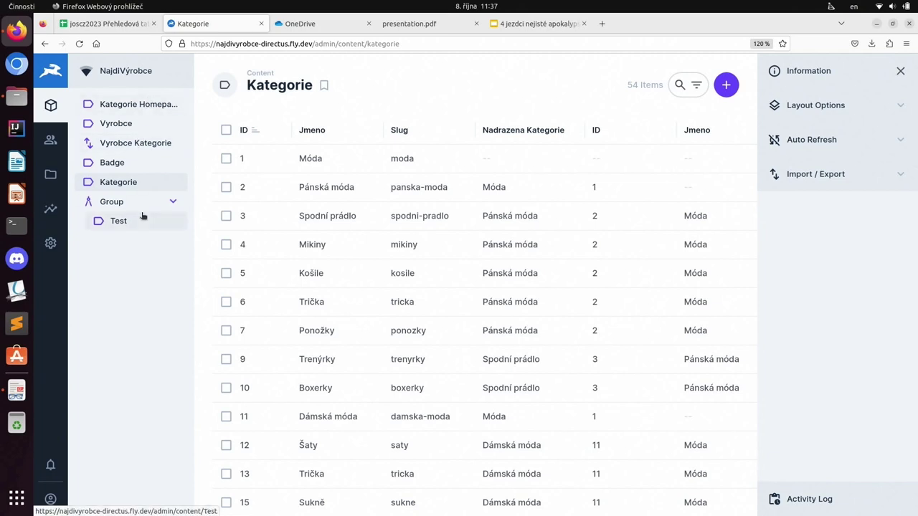
# Step: Open the Pánská móda and Spodní prádlo records in the Kategorie collection and review their fields
pyautogui.click(172, 201)
pyautogui.click(172, 202)
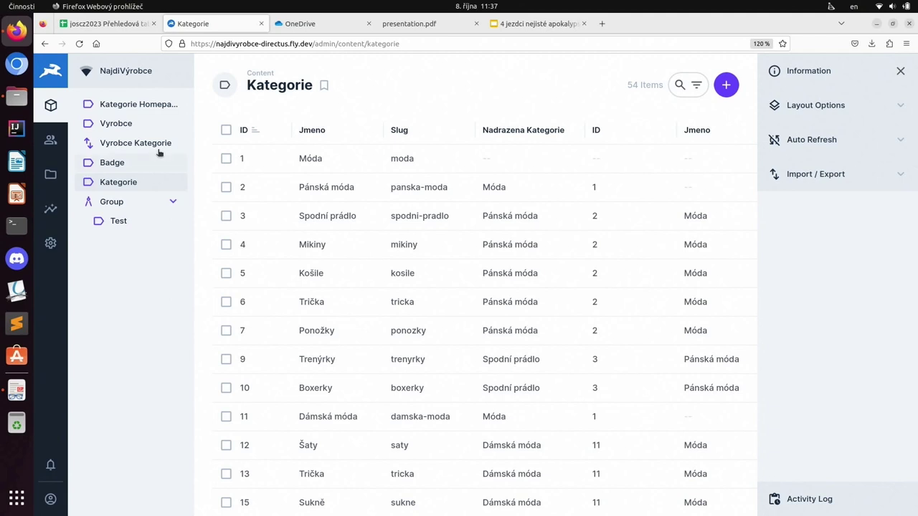
pyautogui.click(340, 191)
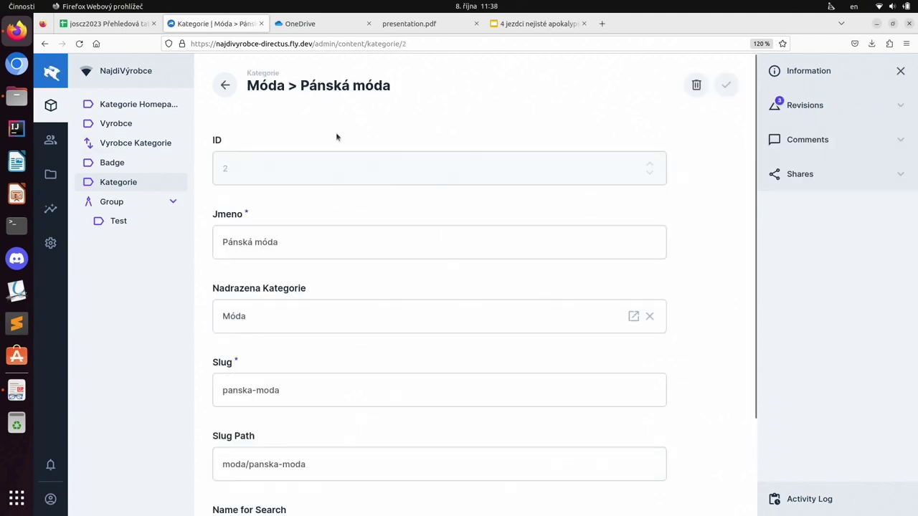
pyautogui.click(225, 85)
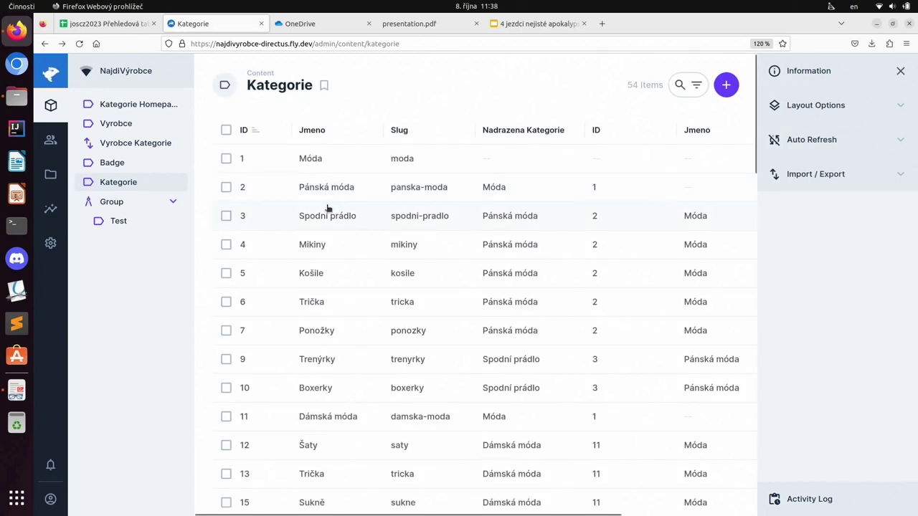
pyautogui.click(328, 209)
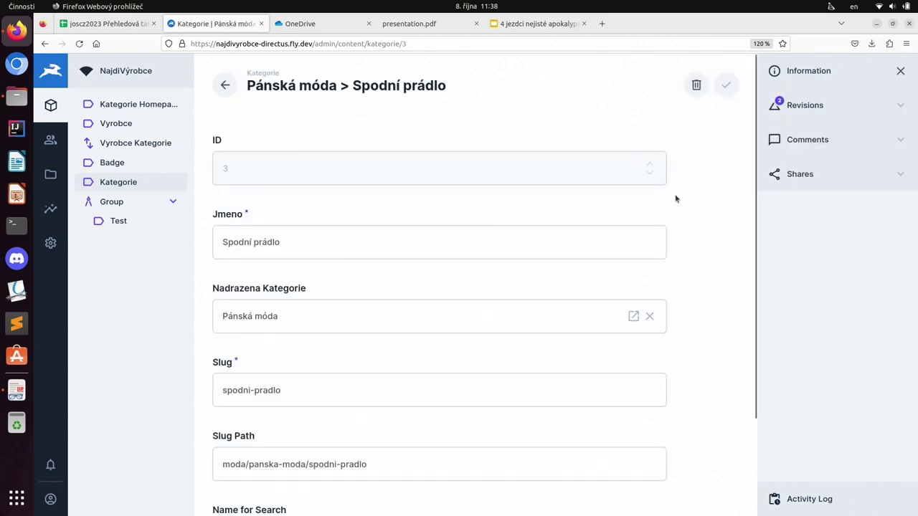
pyautogui.scroll(-2, 344, 322)
pyautogui.scroll(2, 344, 322)
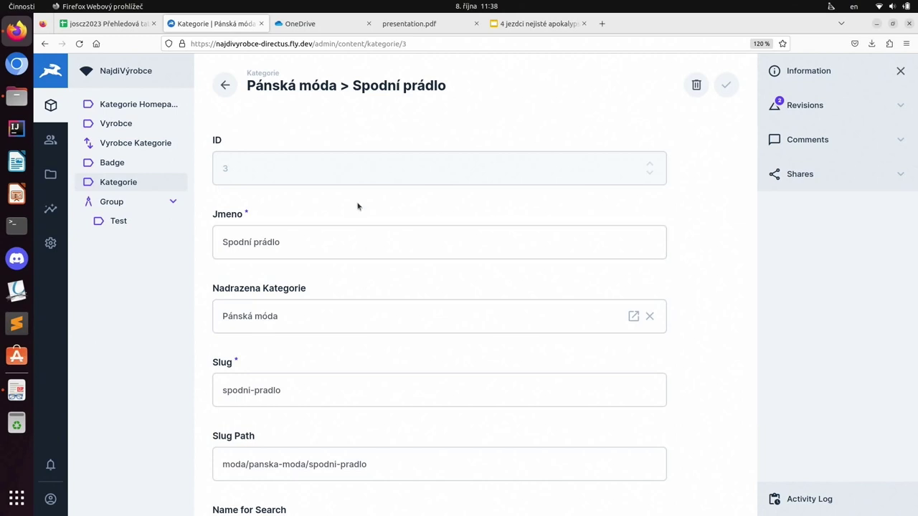
pyautogui.scroll(-2, 358, 207)
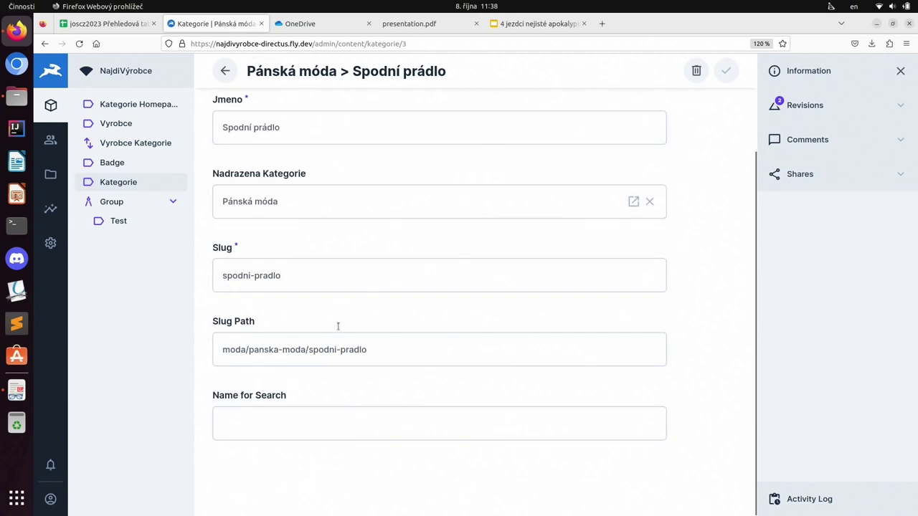
pyautogui.scroll(2, 338, 381)
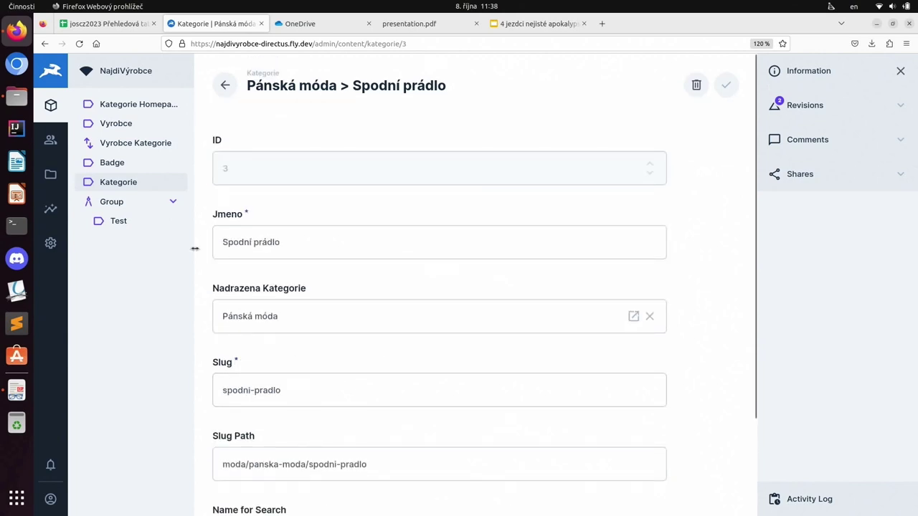
# Step: Open the GOSH record in the Vyrobce collection and look through its fields
pyautogui.click(109, 124)
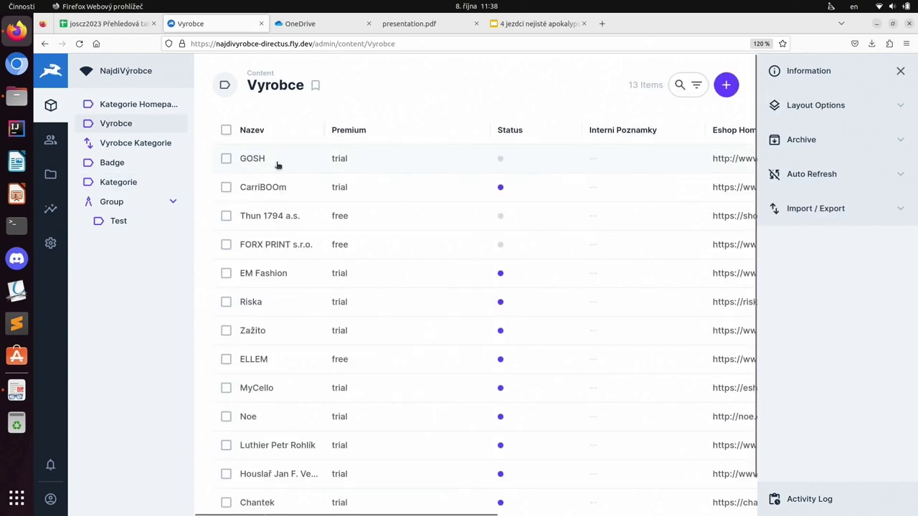
pyautogui.click(278, 164)
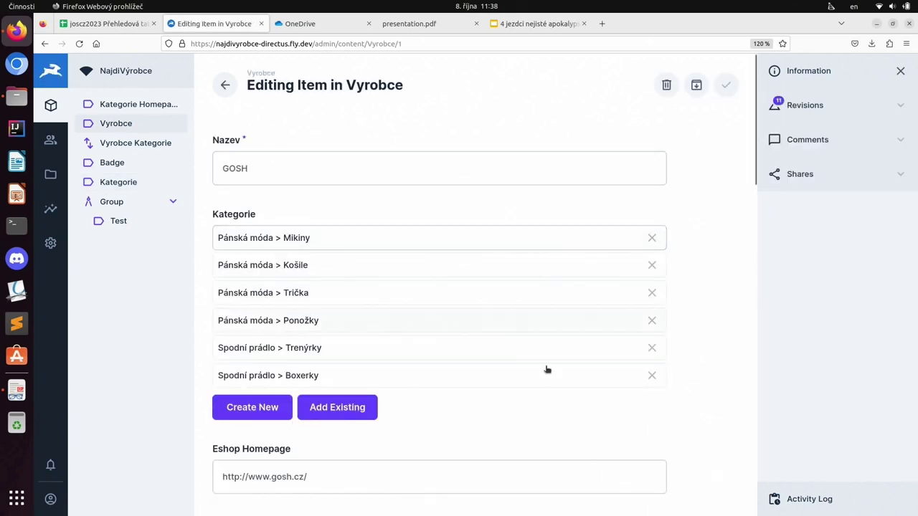
pyautogui.scroll(-15, 547, 371)
pyautogui.scroll(8, 545, 370)
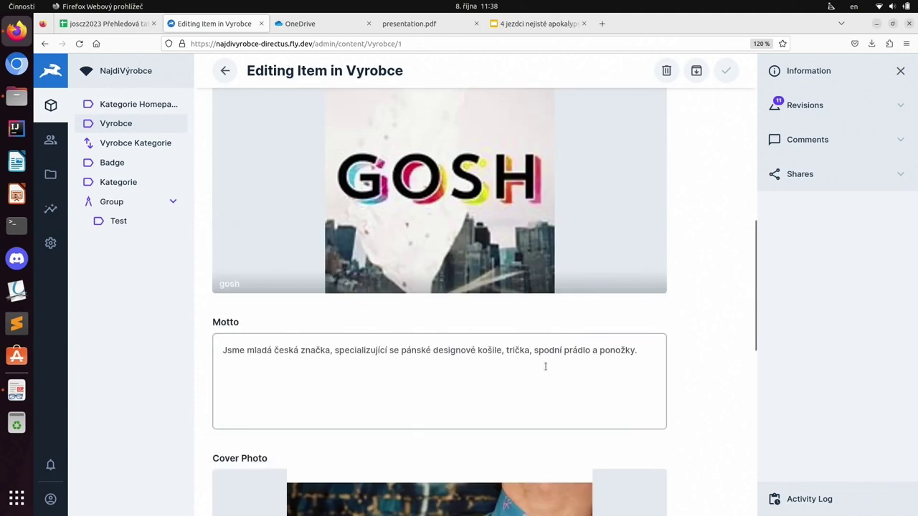
pyautogui.scroll(5, 631, 314)
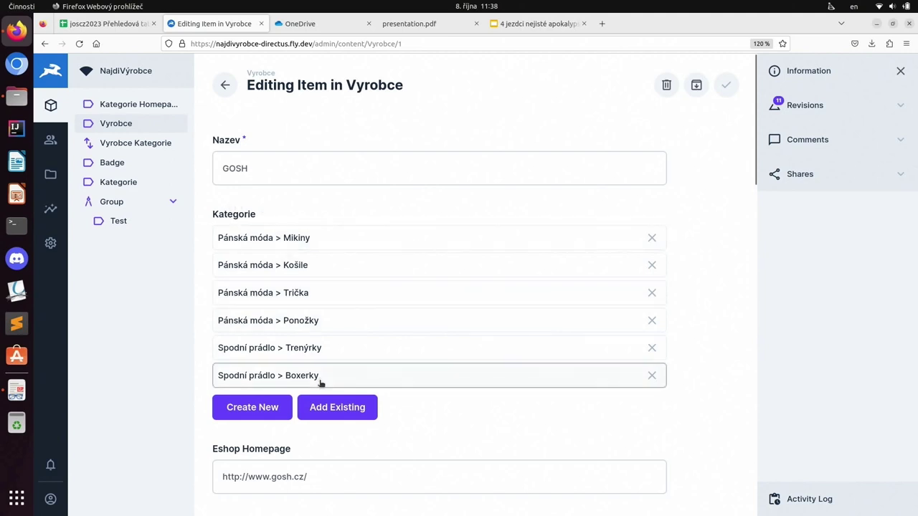
# Step: View the existing categories available for GOSH, and inspect the Odkaz and Konkretni Nazev fields of its linked Mikiny category
pyautogui.click(327, 421)
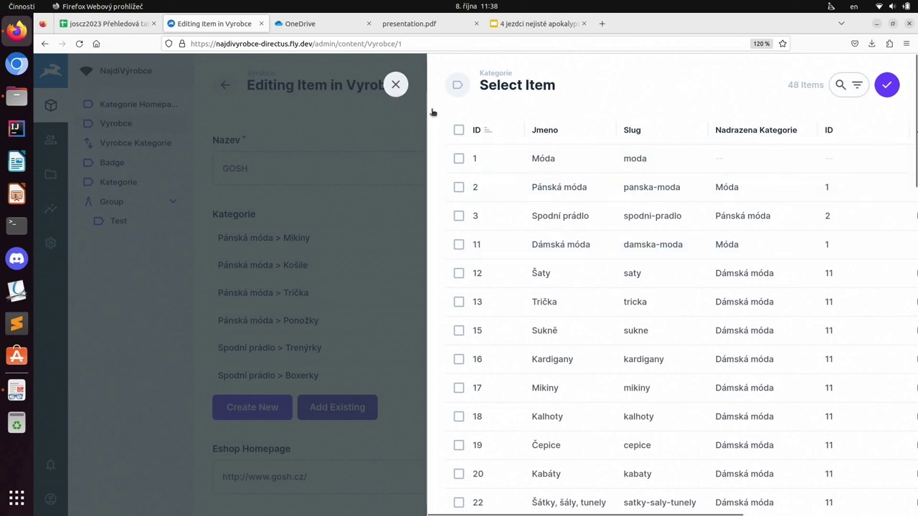
pyautogui.click(395, 84)
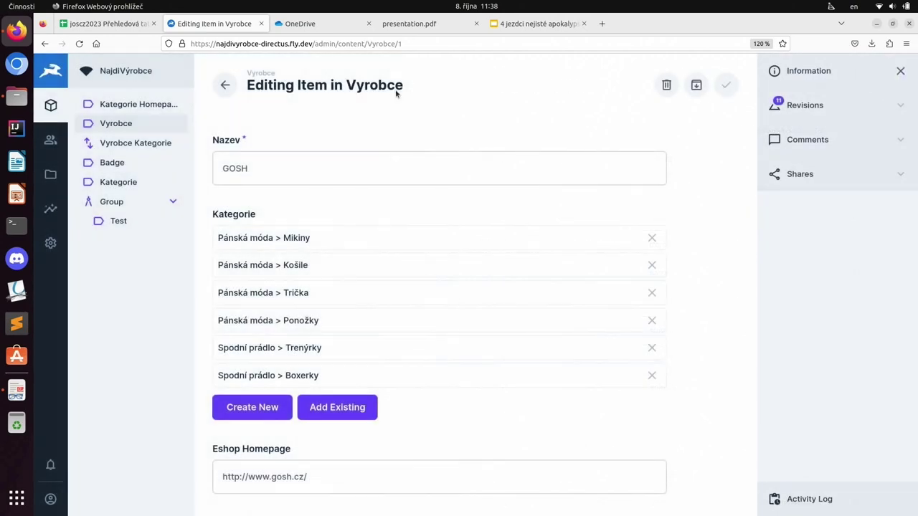
pyautogui.click(306, 239)
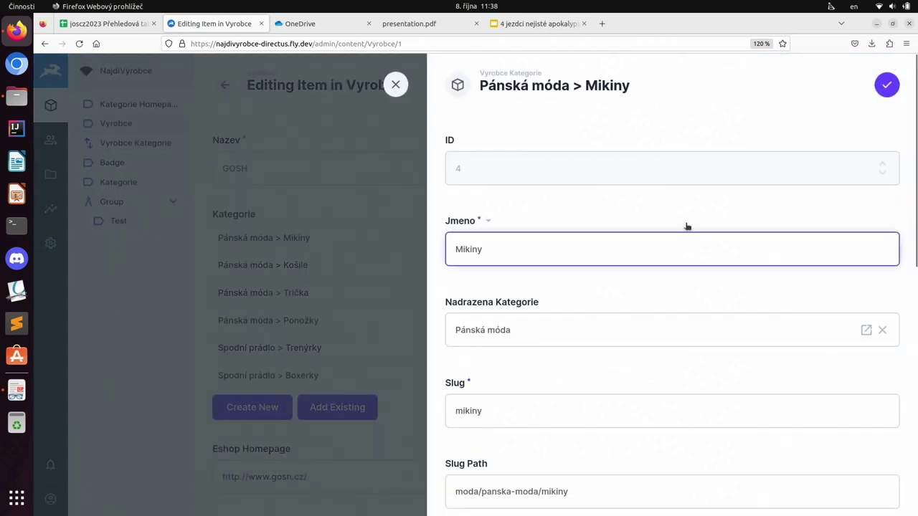
pyautogui.scroll(-5, 686, 226)
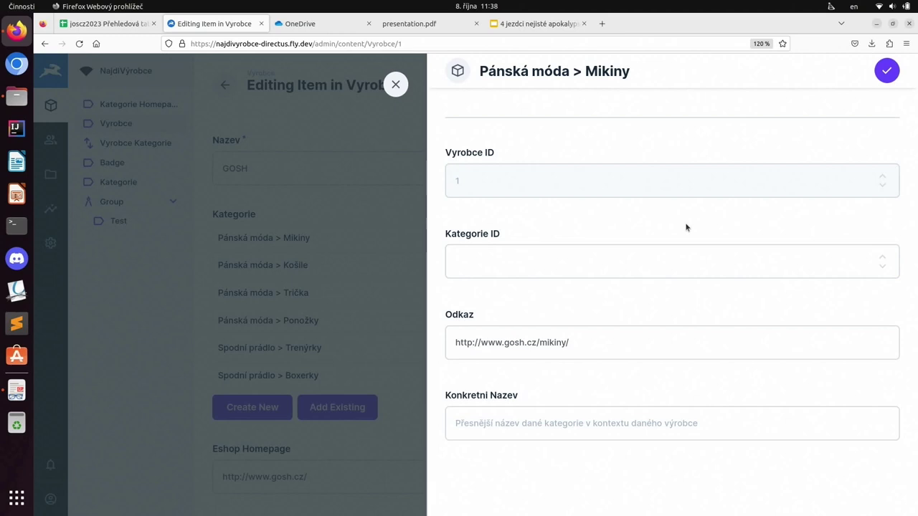
pyautogui.click(592, 332)
pyautogui.click(571, 414)
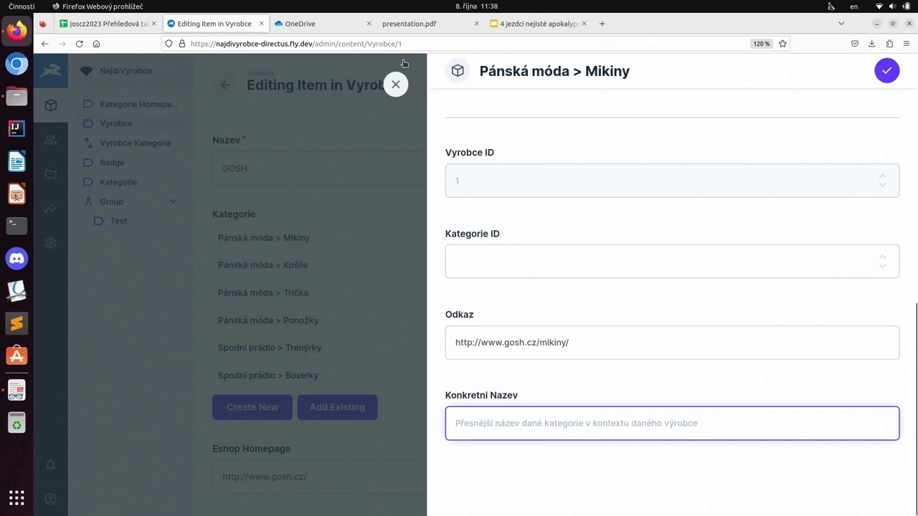
pyautogui.click(395, 90)
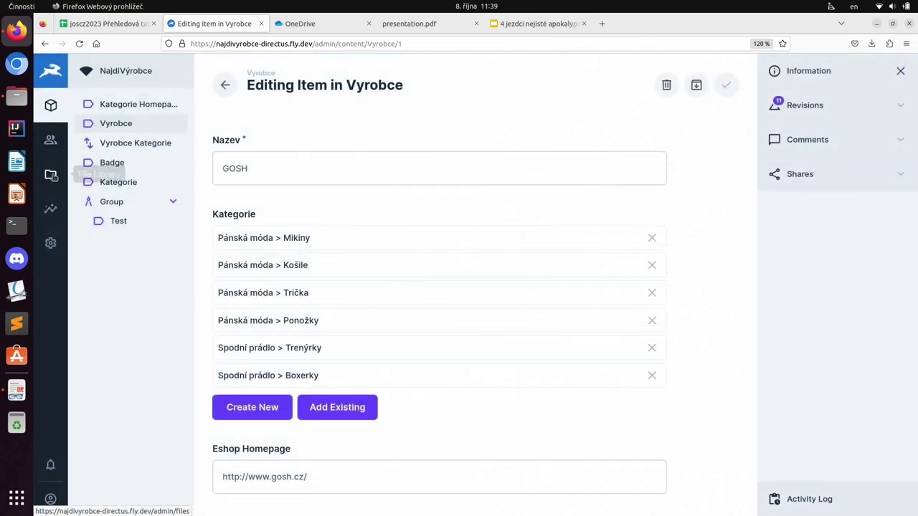
# Step: View the Obrázky kategorií folder in the File Library and the Main dashboard in Insights
pyautogui.click(50, 175)
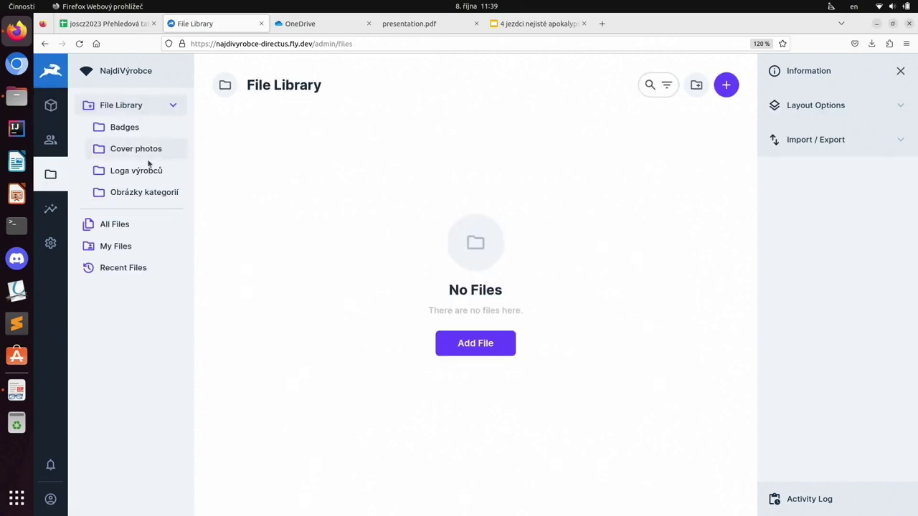
pyautogui.click(138, 191)
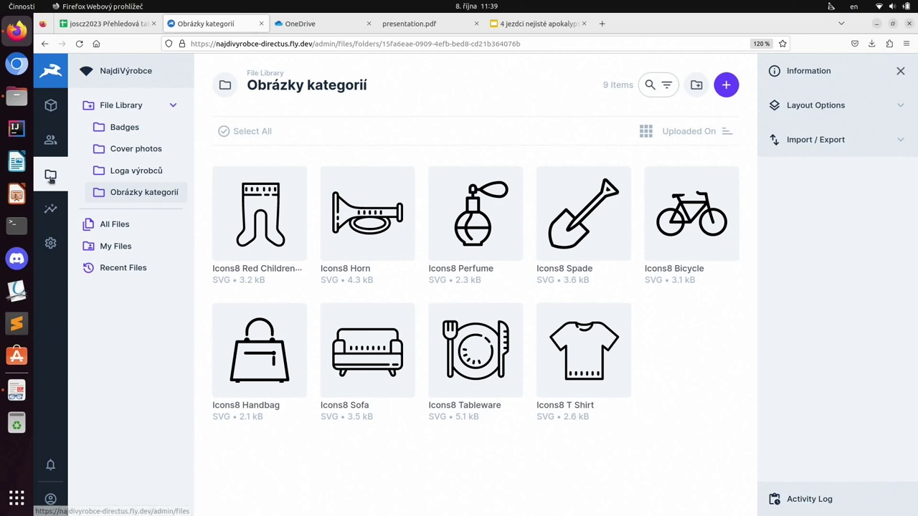
pyautogui.click(52, 209)
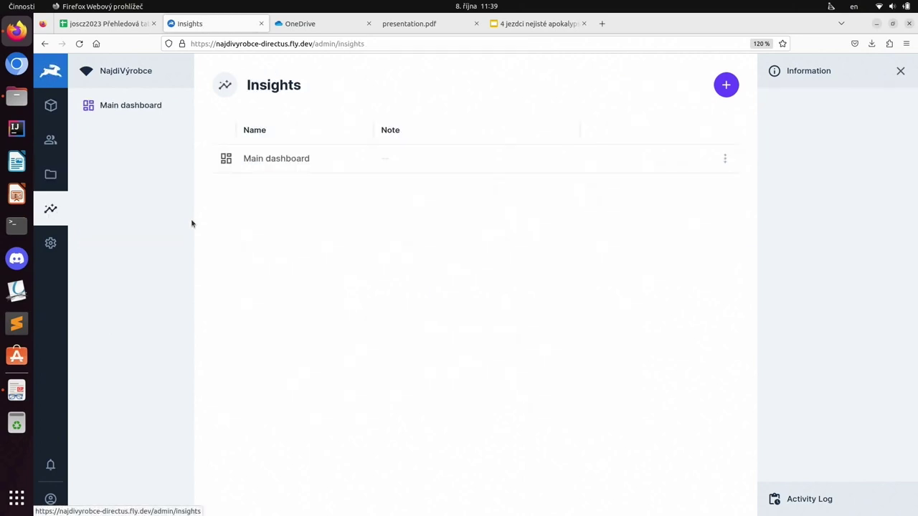
pyautogui.click(300, 166)
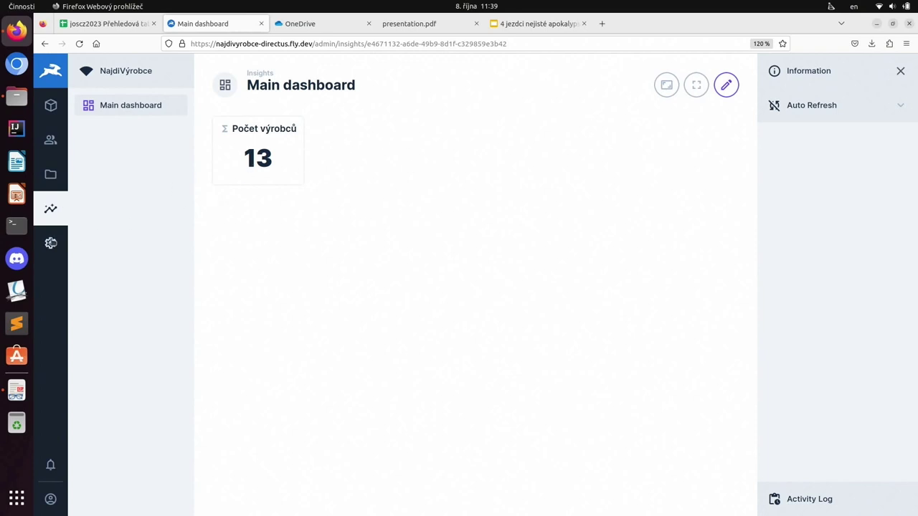
# Step: Open the Vyrobce collection in the Data Model settings and review its field list and collection setup
pyautogui.click(50, 243)
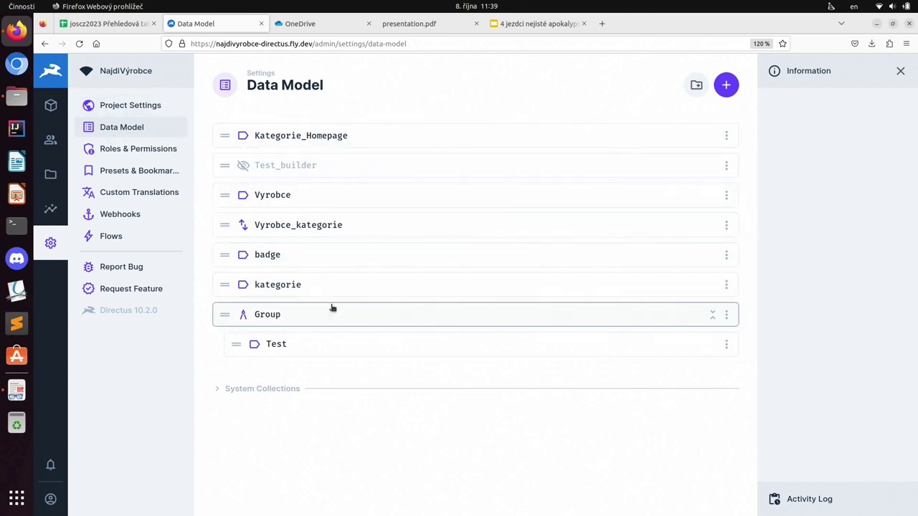
pyautogui.click(283, 194)
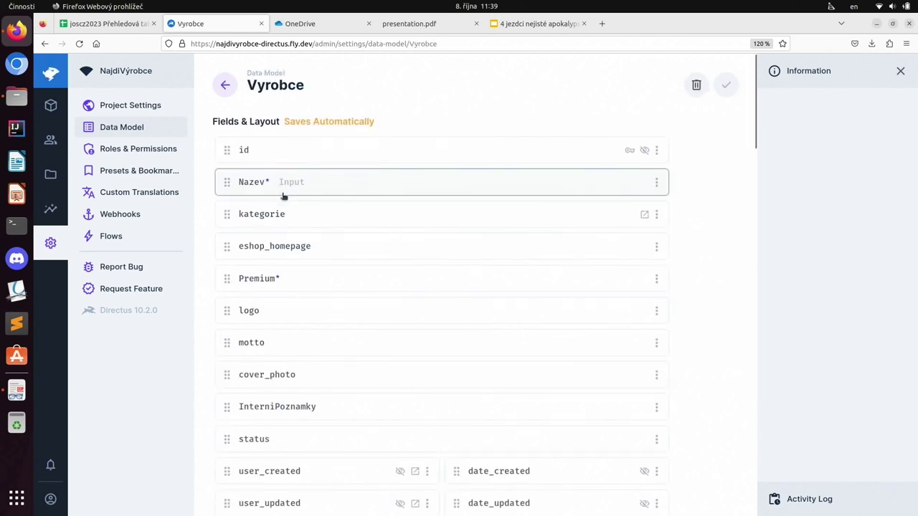
pyautogui.scroll(-15, 318, 255)
pyautogui.scroll(5, 314, 304)
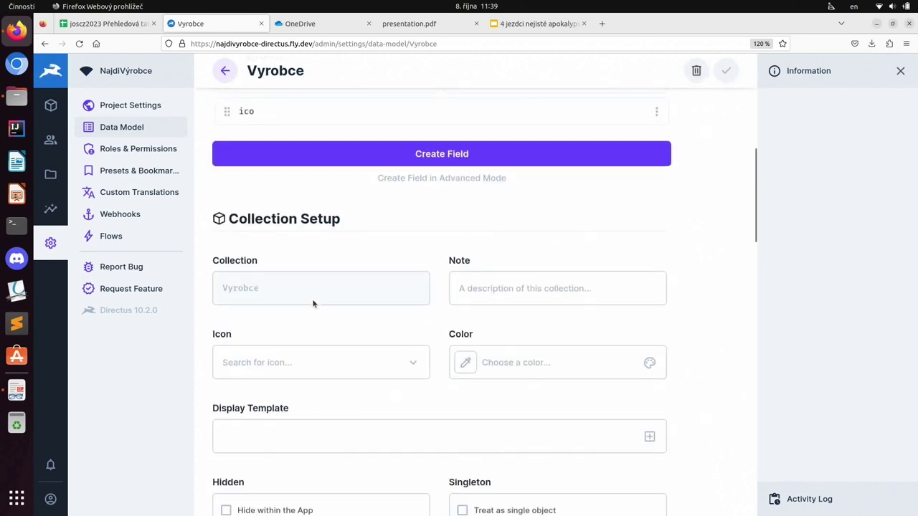
# Step: Browse the field types offered for a new Vyrobce field, including the relational ones, without creating a field
pyautogui.click(429, 161)
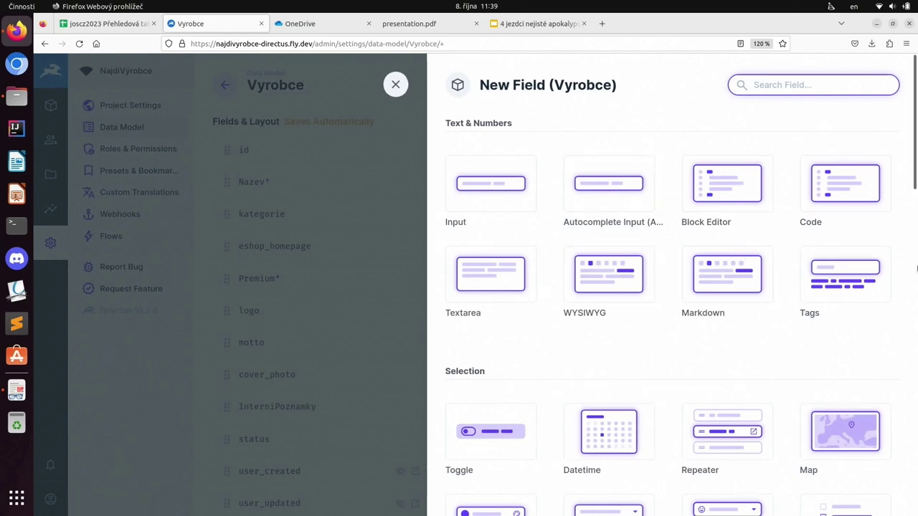
pyautogui.scroll(-5, 699, 367)
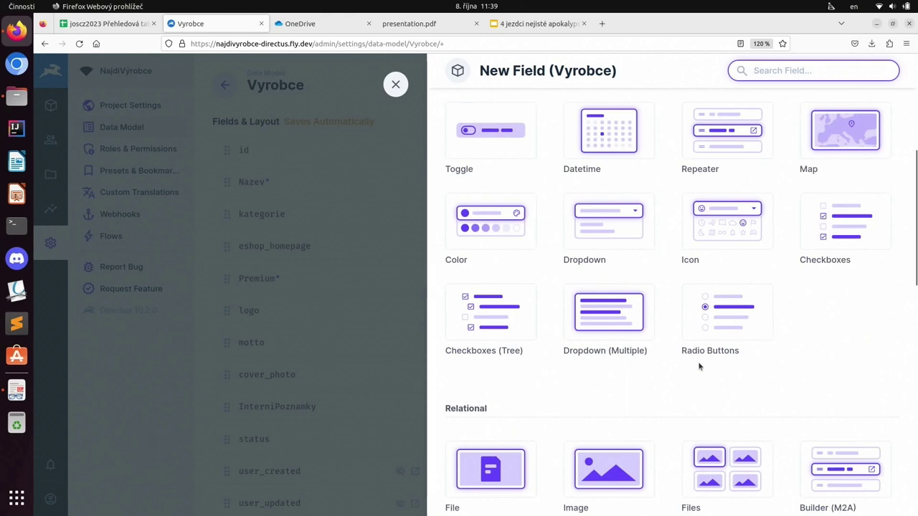
pyautogui.scroll(-5, 696, 394)
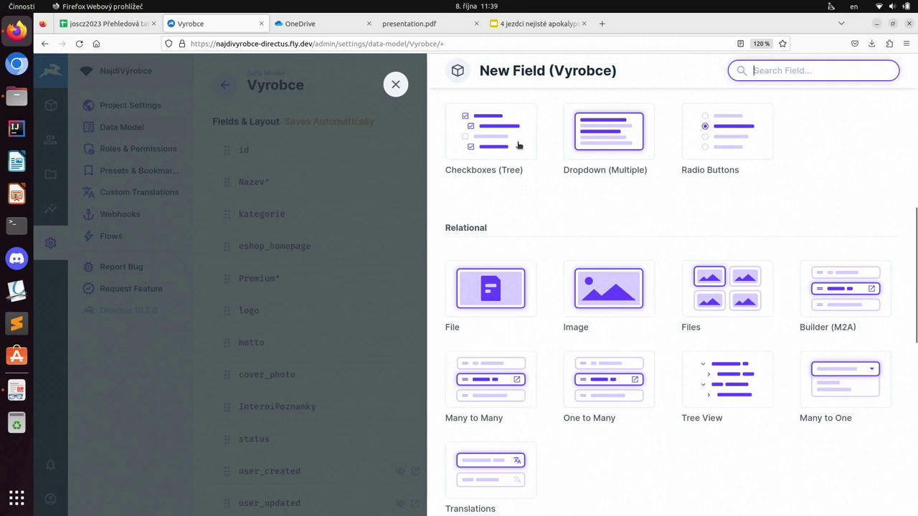
pyautogui.click(395, 84)
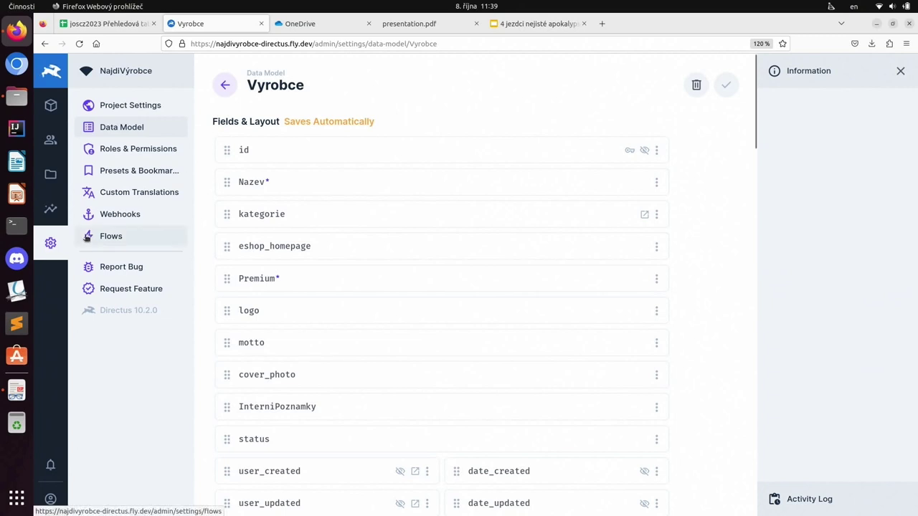
# Step: Open Flow1 for editing and review its manual trigger setup without changing it
pyautogui.click(107, 238)
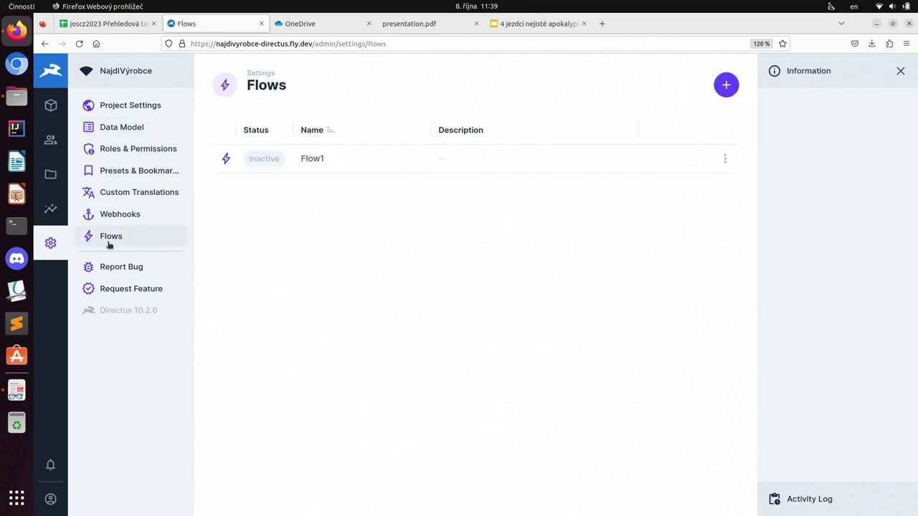
pyautogui.click(330, 157)
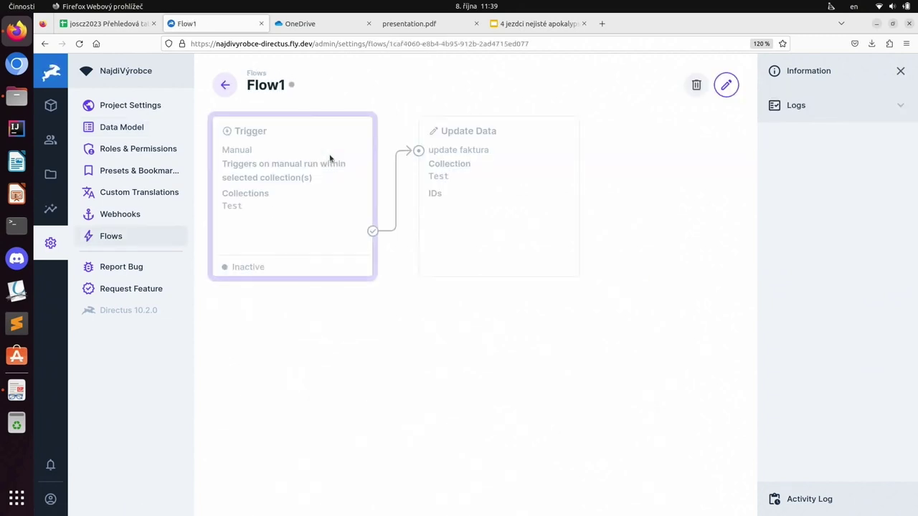
pyautogui.click(725, 85)
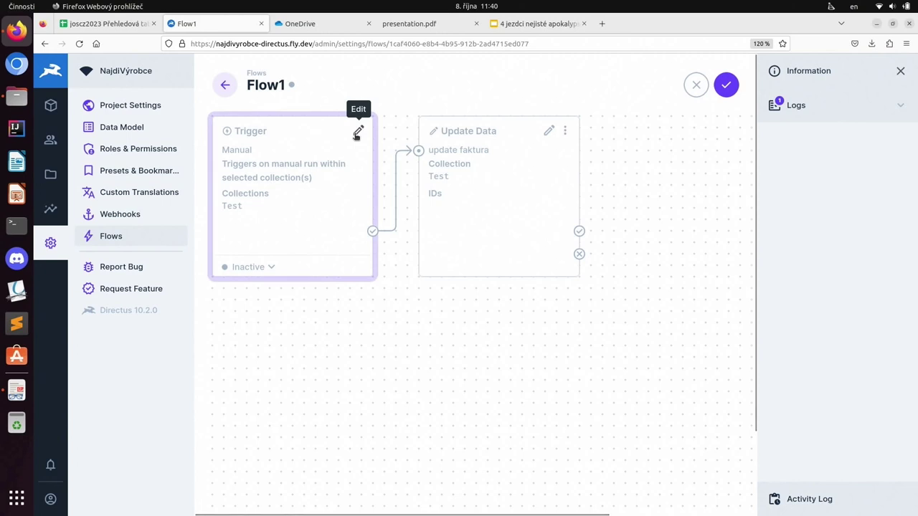
pyautogui.click(357, 134)
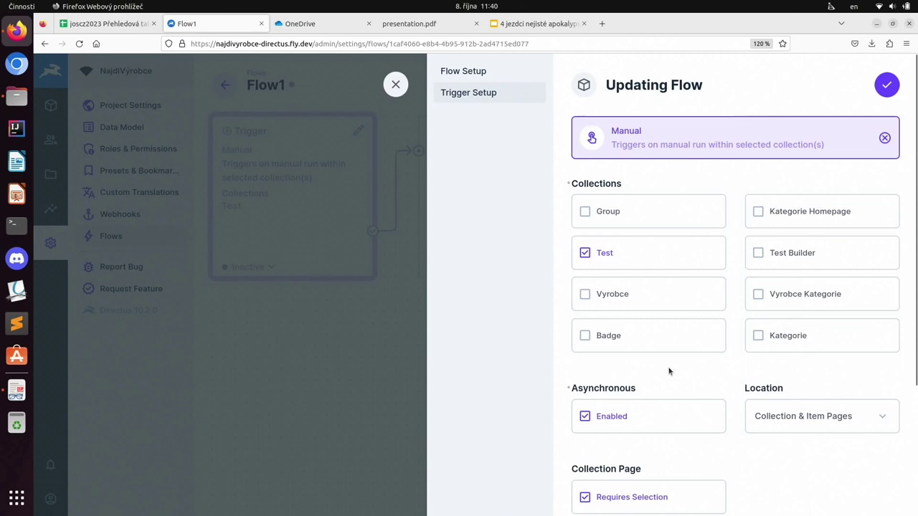
pyautogui.scroll(-5, 660, 367)
pyautogui.scroll(4, 652, 366)
pyautogui.click(394, 88)
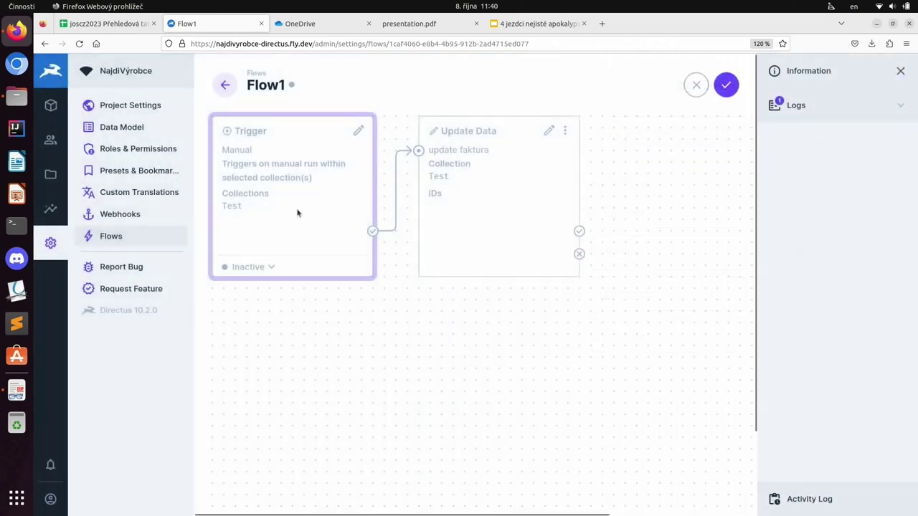
# Step: Examine the settings of Flow1's update faktura operation and the operation types available, and close it without saving
pyautogui.click(547, 133)
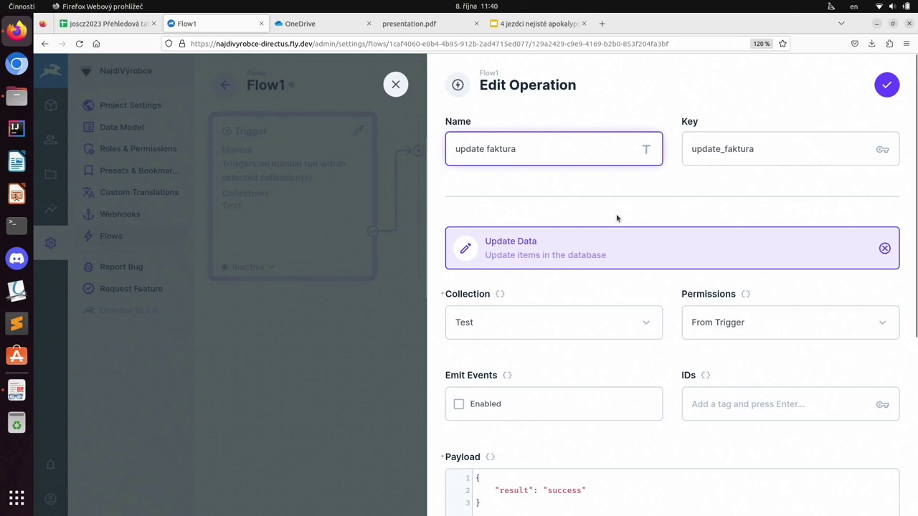
pyautogui.click(593, 253)
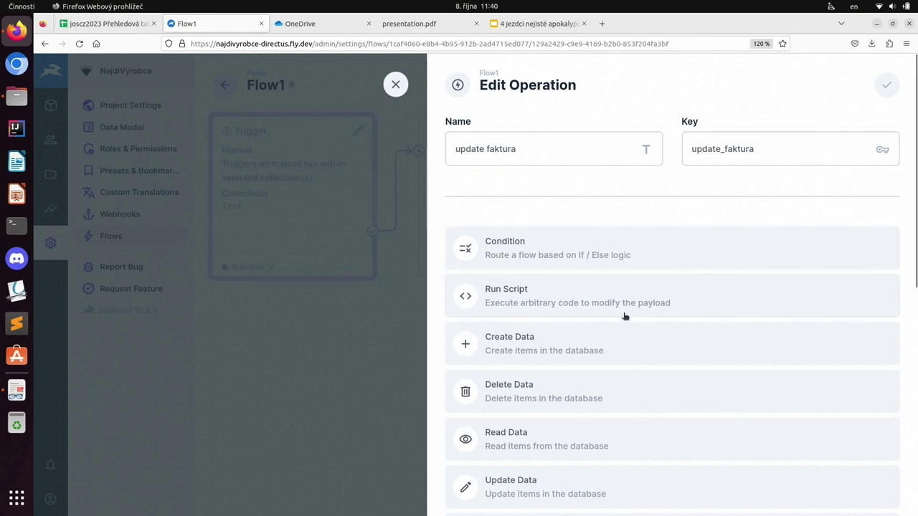
pyautogui.scroll(-8, 579, 394)
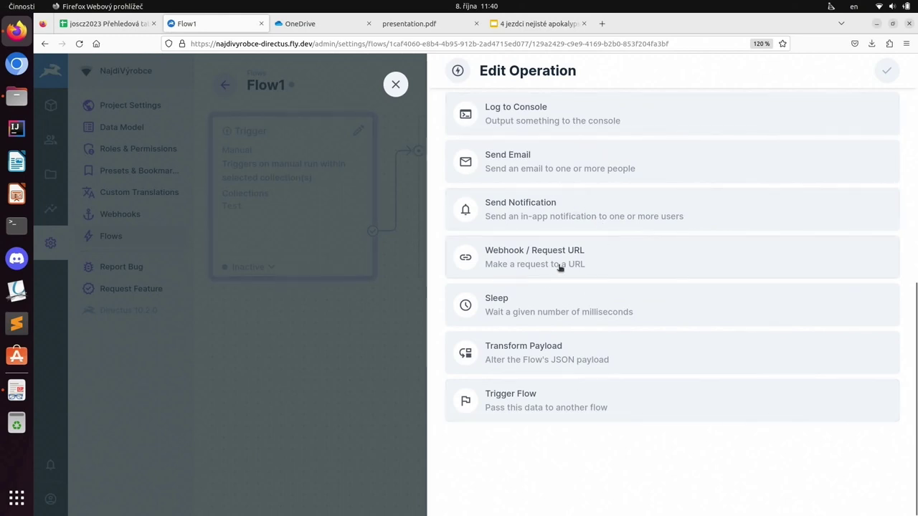
pyautogui.click(393, 83)
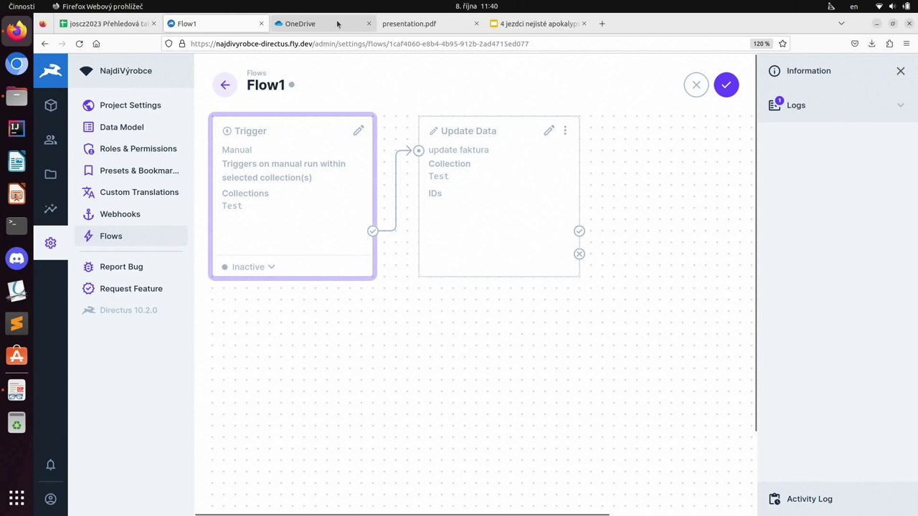
# Step: Switch to presentation.pdf in the document viewer and present it full screen from the Demo slide
pyautogui.click(424, 23)
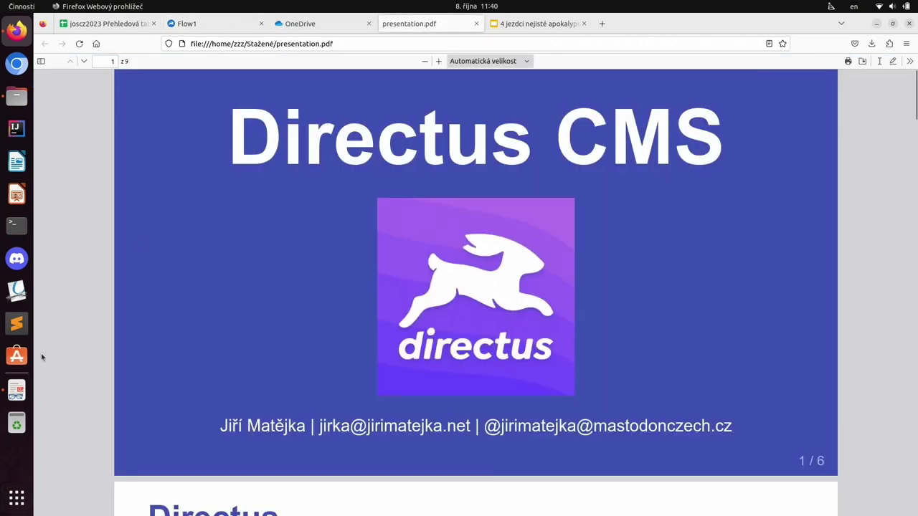
pyautogui.click(11, 395)
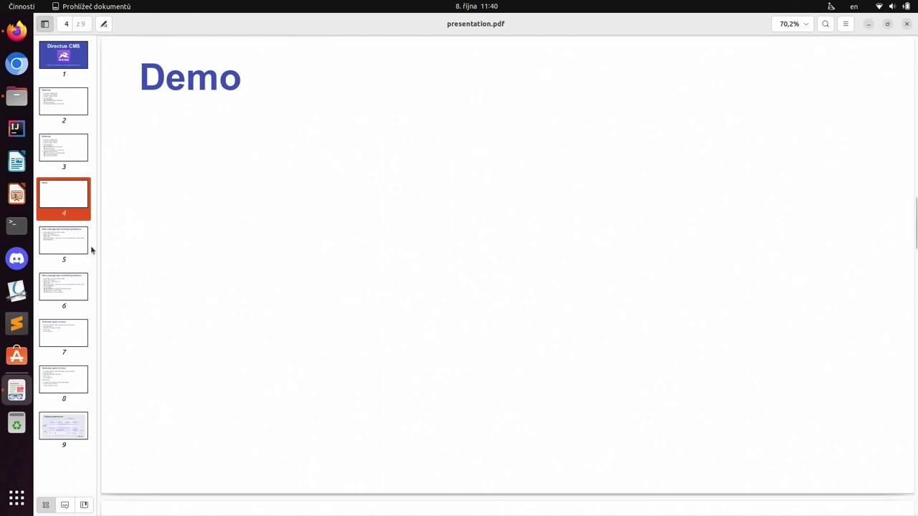
pyautogui.press('F5')
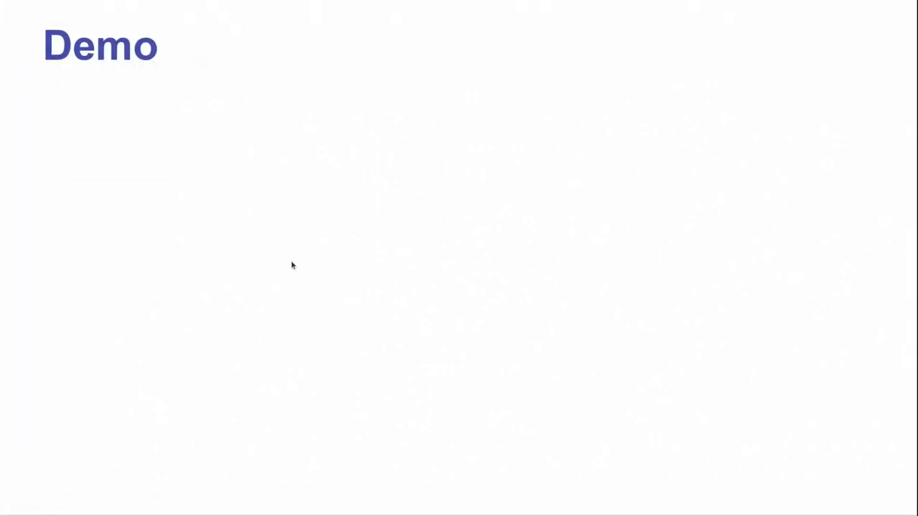